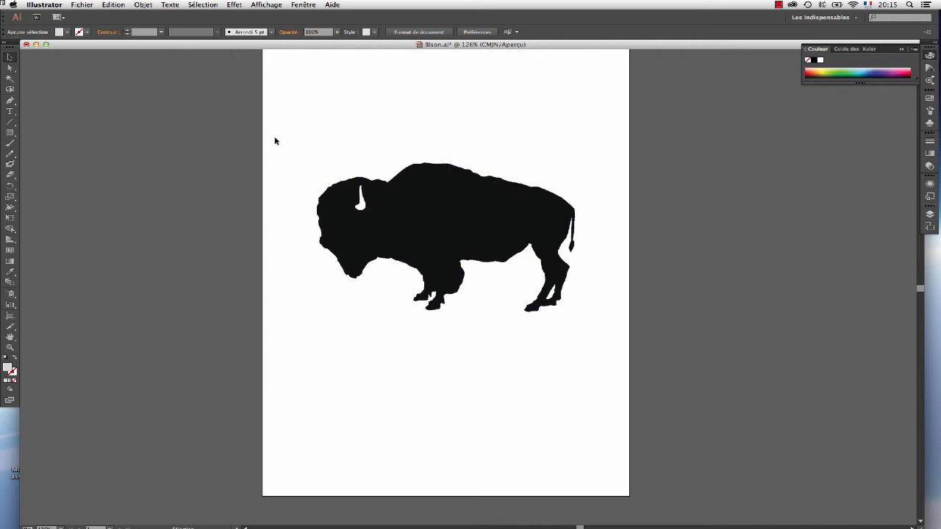
# Step: Add the point text "GROS BIZON" on the bison's body and fill it with white
pyautogui.click(10, 111)
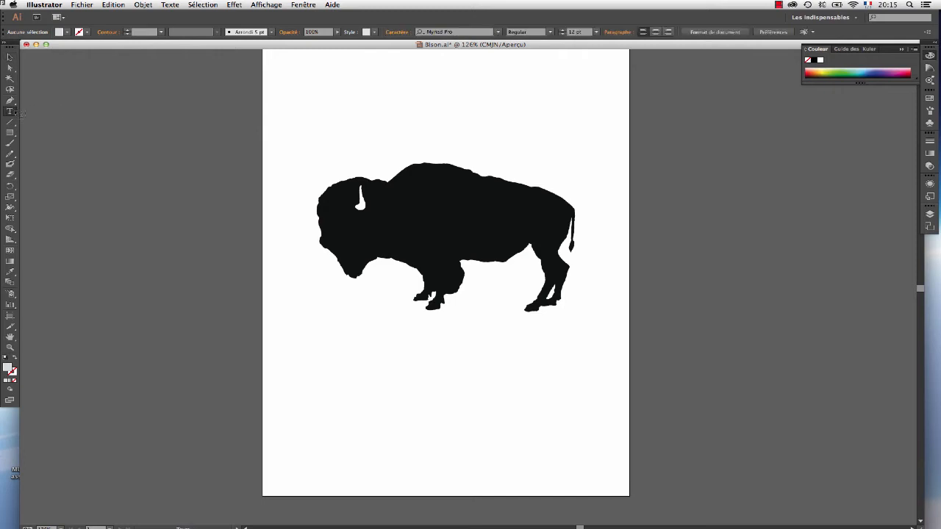
pyautogui.click(418, 213)
pyautogui.click(418, 212)
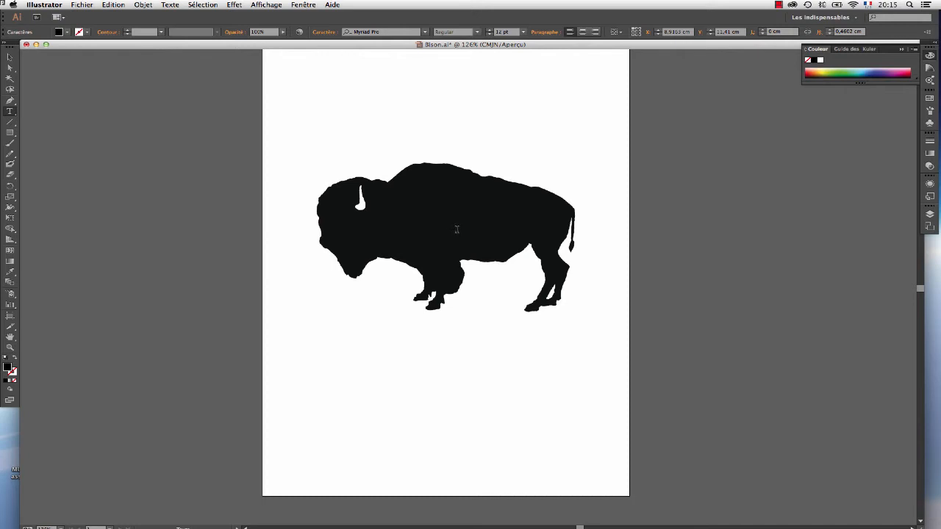
pyautogui.write('Le')
pyautogui.moveTo(461, 212); pyautogui.dragTo(400, 209)
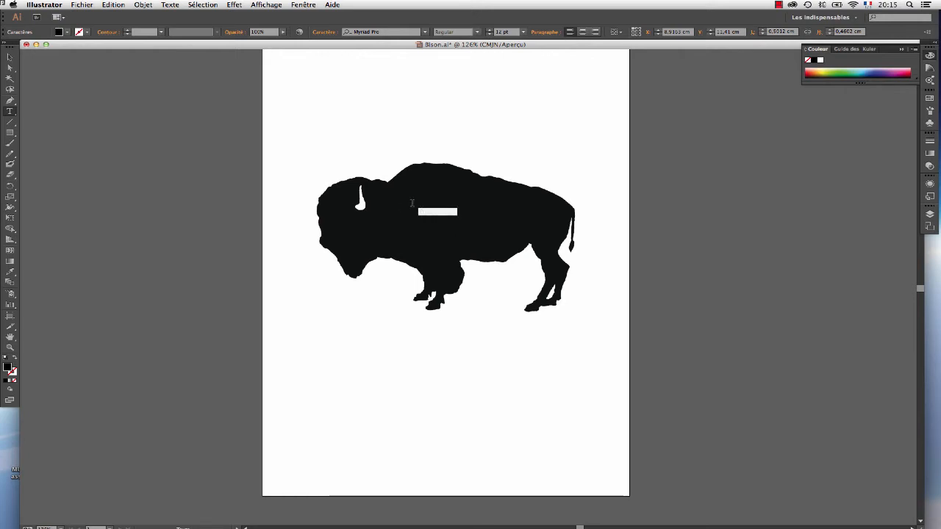
pyautogui.click(820, 61)
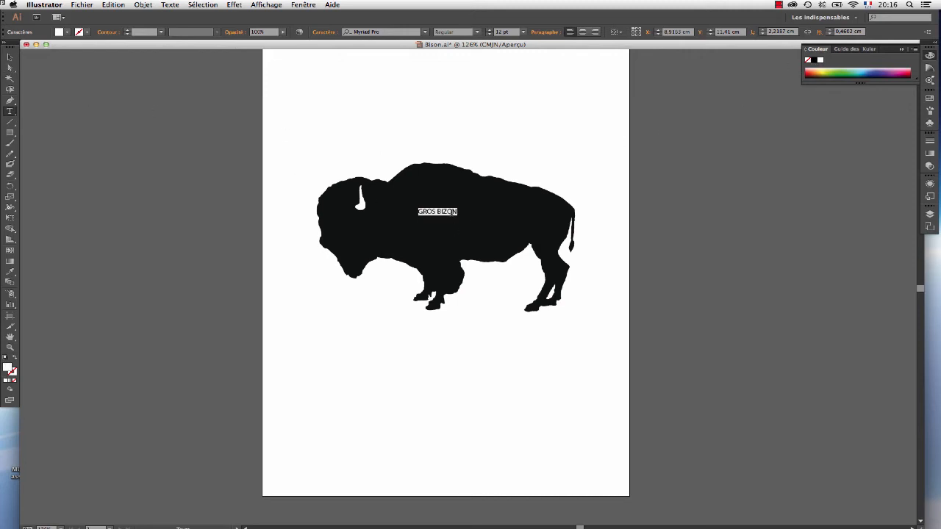
# Step: Enlarge the white text to about 10.7 cm wide and place it across the bison's body, clear of the horn
pyautogui.press('Escape')
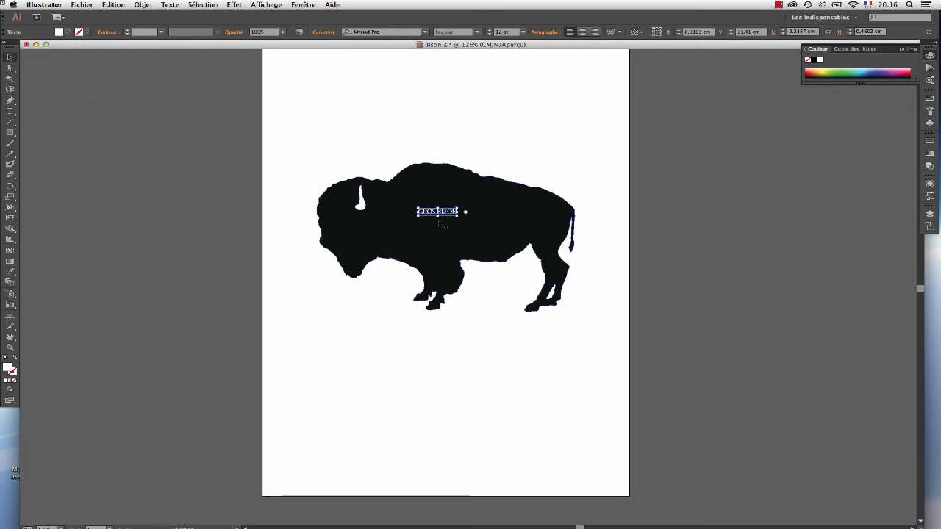
pyautogui.moveTo(458, 217); pyautogui.dragTo(530, 250)
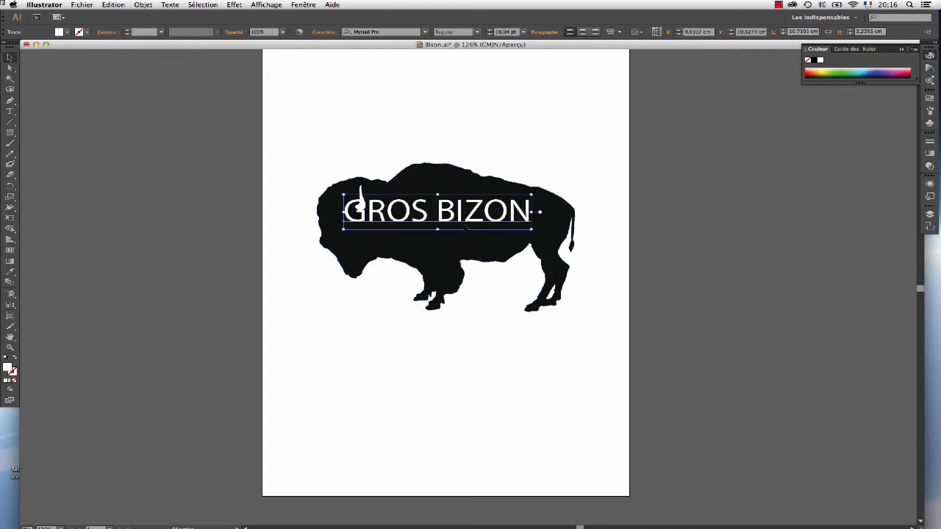
pyautogui.moveTo(456, 223); pyautogui.dragTo(479, 230)
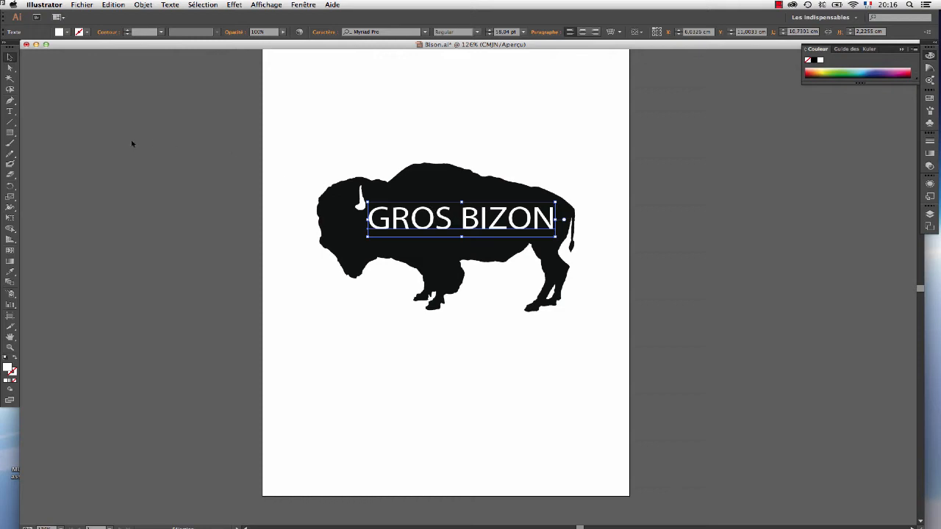
# Step: Correct the spelling of the text to "GROS BISON" by replacing the Z with an S
pyautogui.click(10, 111)
pyautogui.click(556, 224)
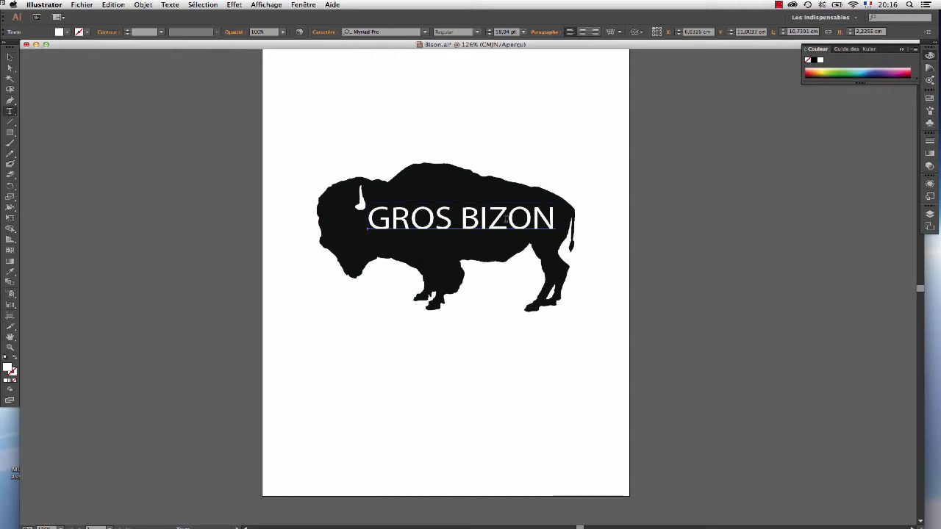
pyautogui.moveTo(507, 219); pyautogui.dragTo(488, 218)
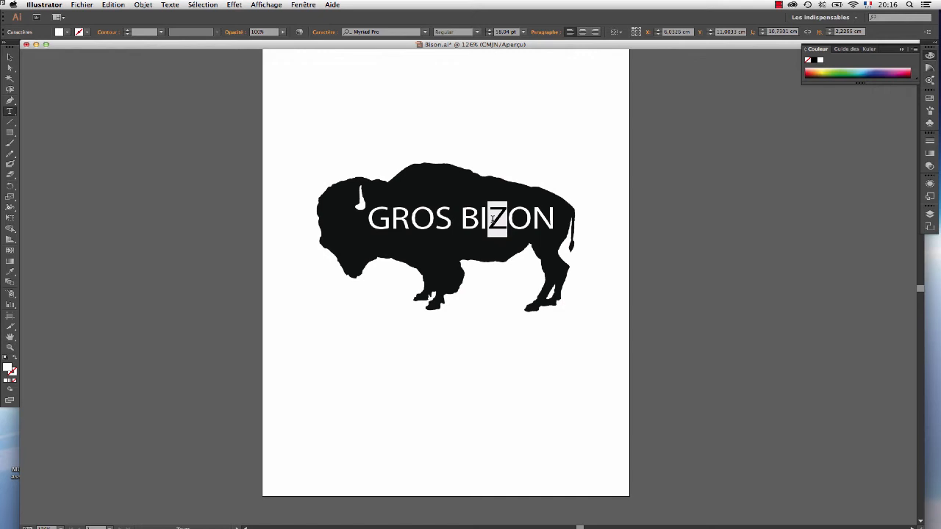
pyautogui.write('S')
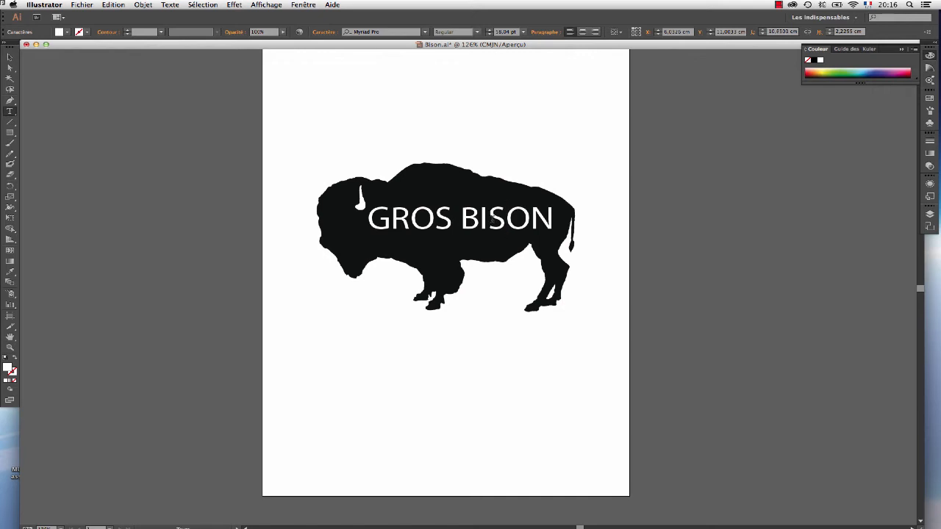
pyautogui.click(9, 57)
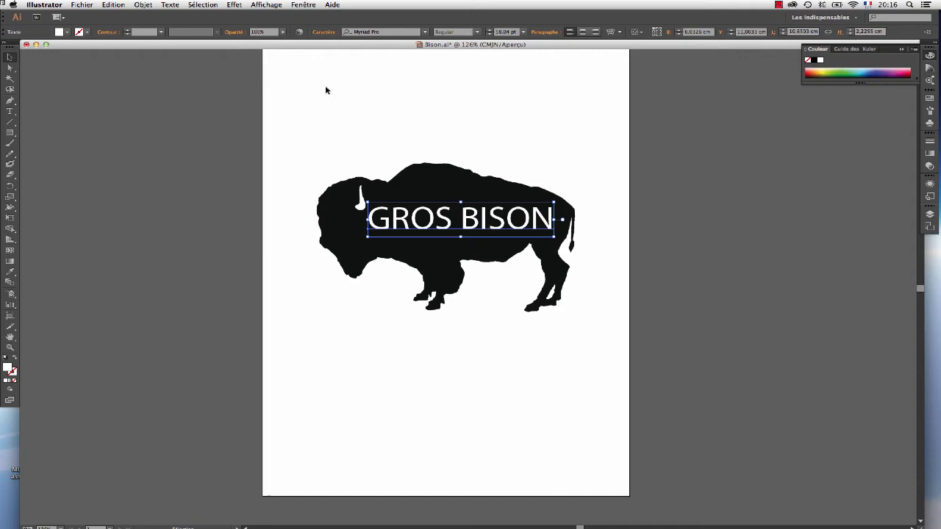
# Step: Create a mesh envelope distortion on the text with 3 rows and 10 columns
pyautogui.click(143, 5)
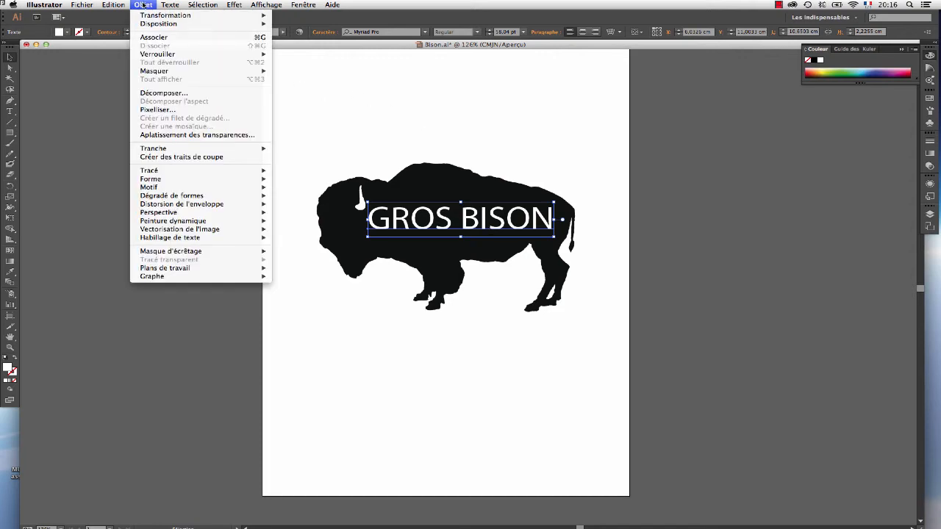
pyautogui.moveTo(216, 206)
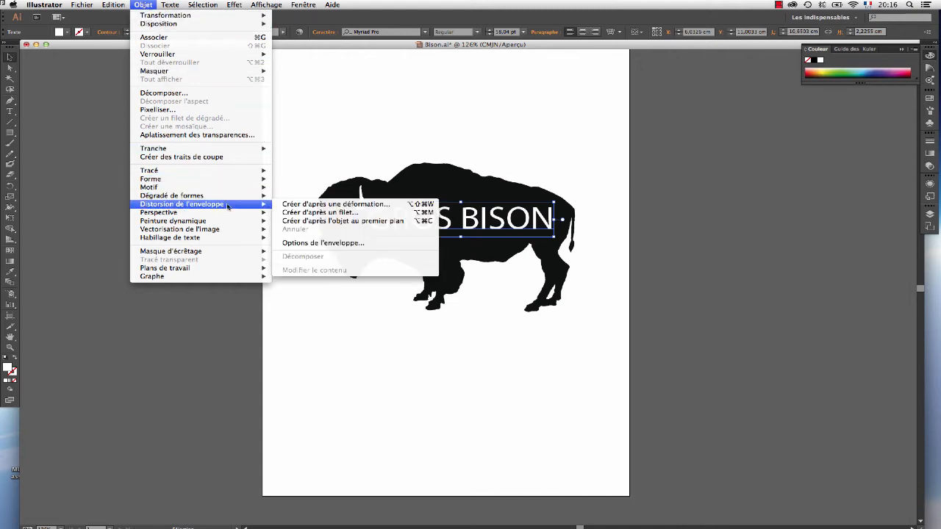
pyautogui.click(382, 213)
pyautogui.moveTo(439, 223); pyautogui.dragTo(649, 125)
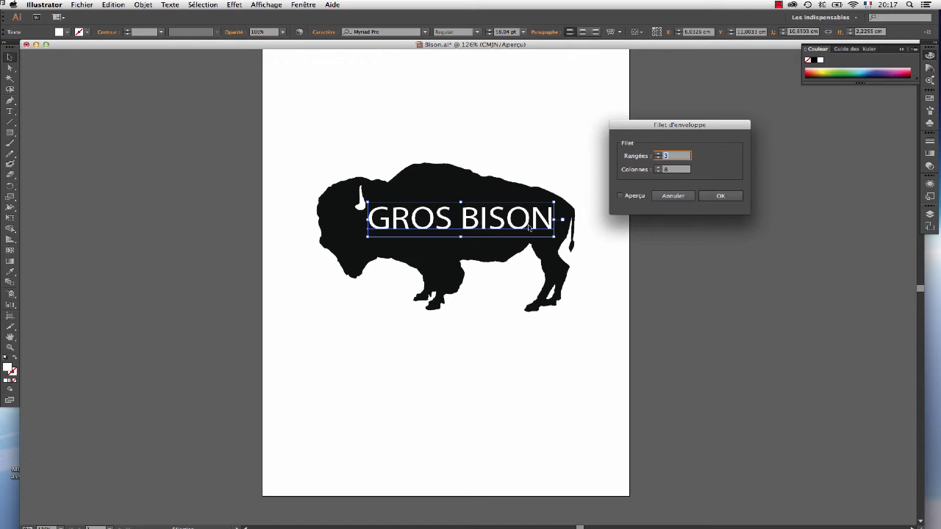
pyautogui.press('Tab')
pyautogui.write('4')
pyautogui.write('10')
pyautogui.click(634, 196)
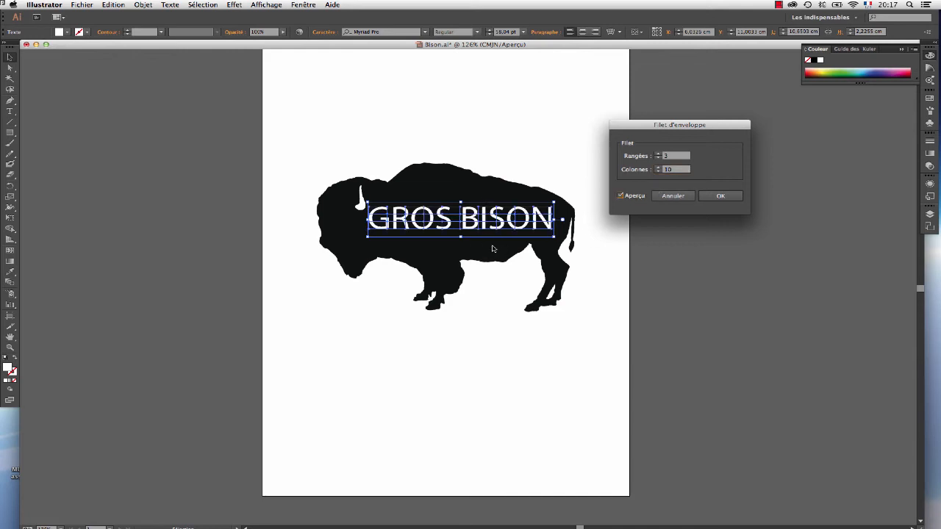
pyautogui.click(721, 197)
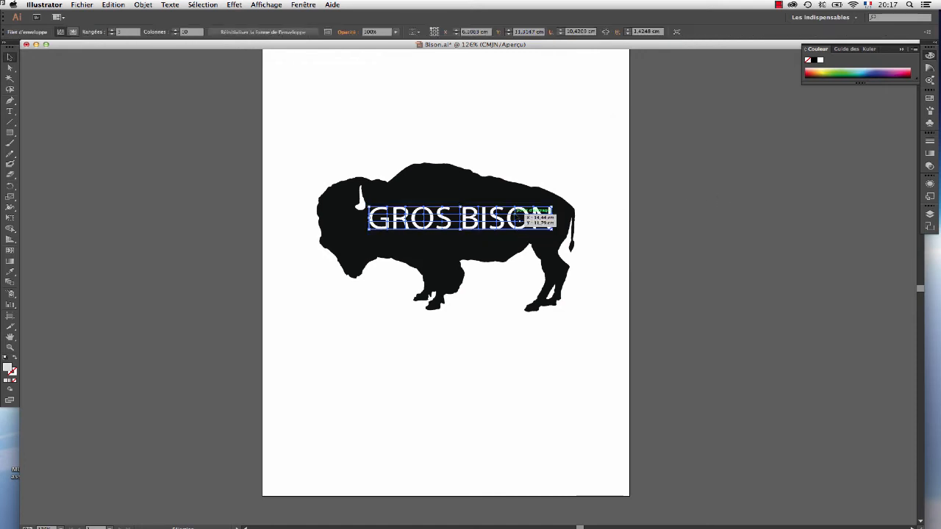
pyautogui.click(536, 164)
pyautogui.click(551, 210)
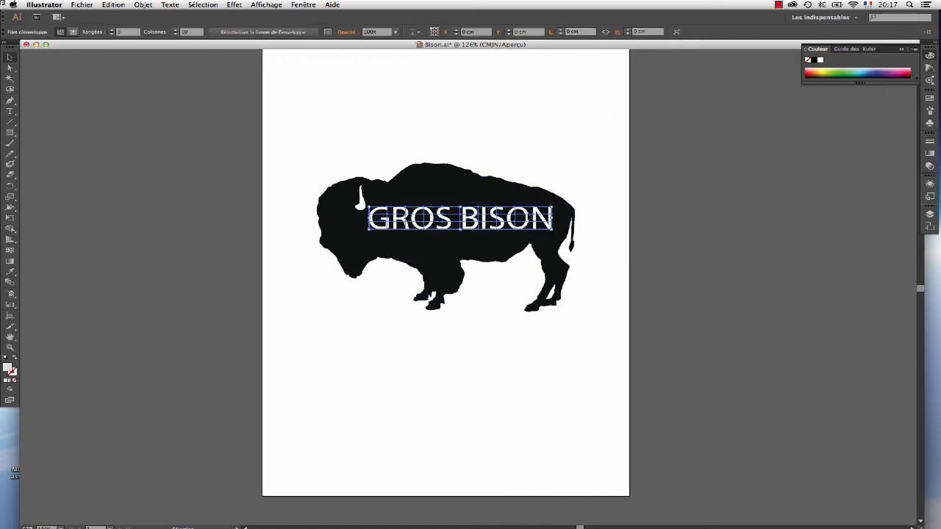
pyautogui.moveTo(553, 208); pyautogui.dragTo(558, 180)
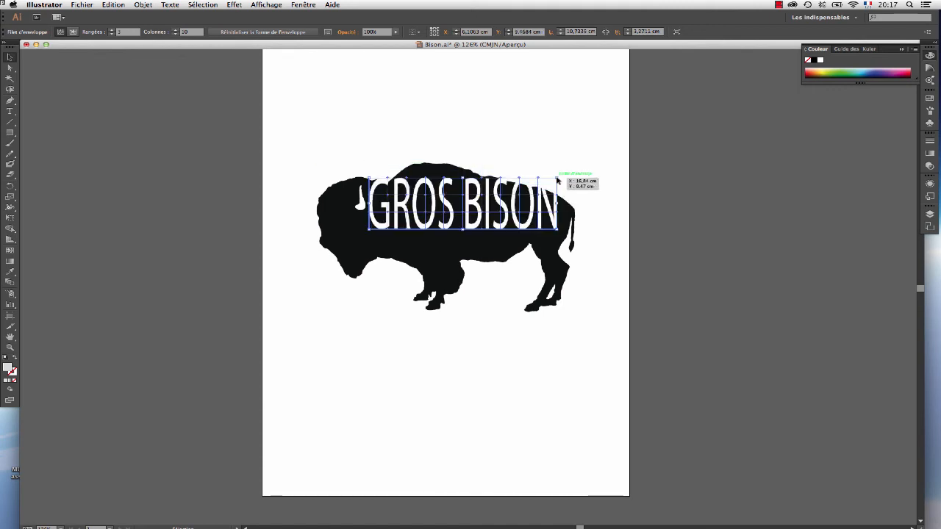
pyautogui.press('super+z')
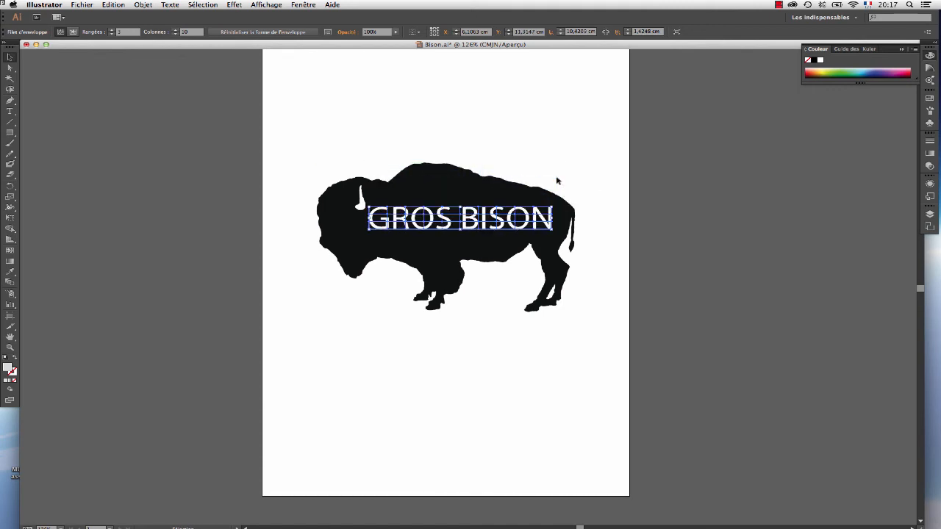
# Step: Reshape the upper edge of the text's envelope mesh point by point so it follows the curve of the bison's back
pyautogui.click(9, 68)
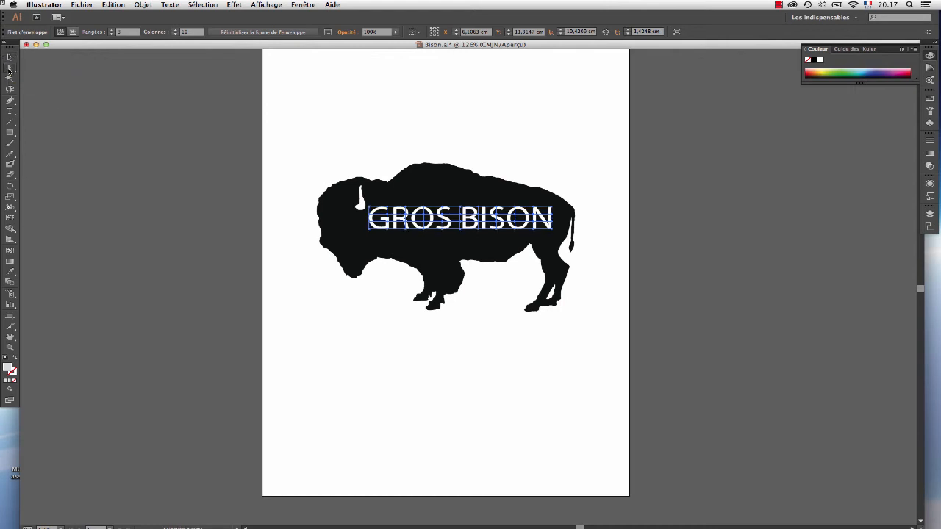
pyautogui.click(519, 131)
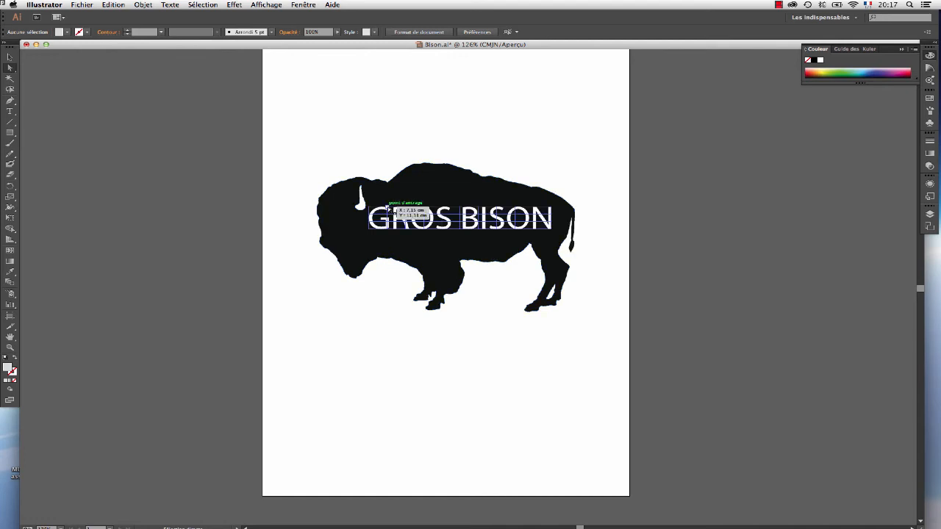
pyautogui.moveTo(389, 209); pyautogui.dragTo(406, 179)
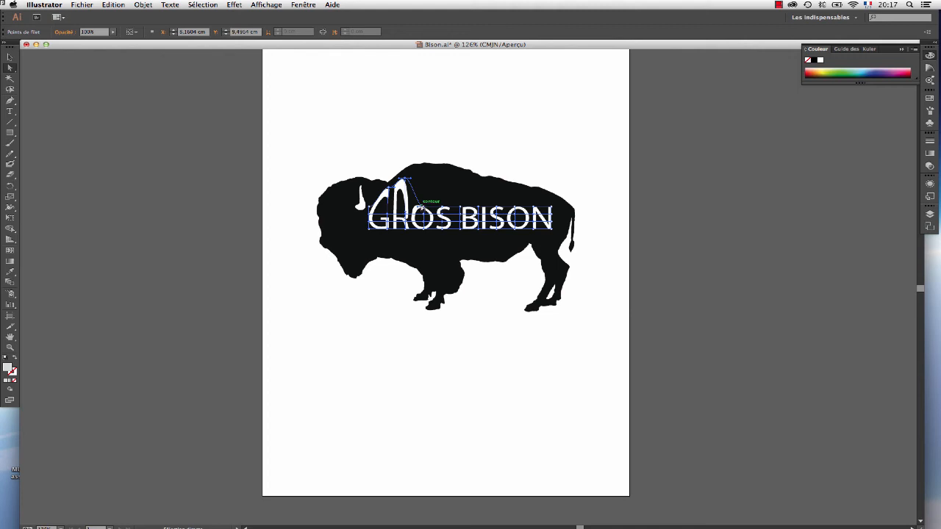
pyautogui.click(421, 206)
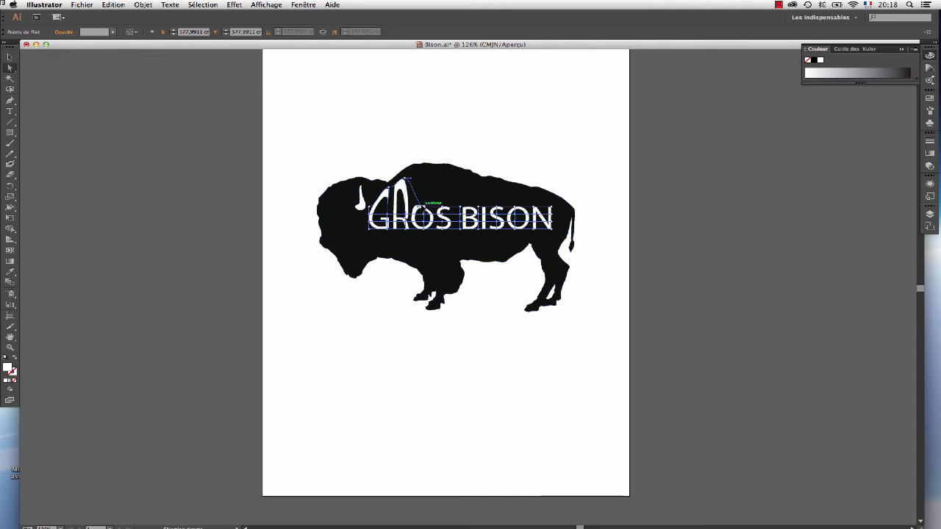
pyautogui.moveTo(425, 209); pyautogui.dragTo(424, 169)
pyautogui.moveTo(439, 210); pyautogui.dragTo(443, 172)
pyautogui.moveTo(461, 209); pyautogui.dragTo(460, 177)
pyautogui.moveTo(477, 208); pyautogui.dragTo(555, 195)
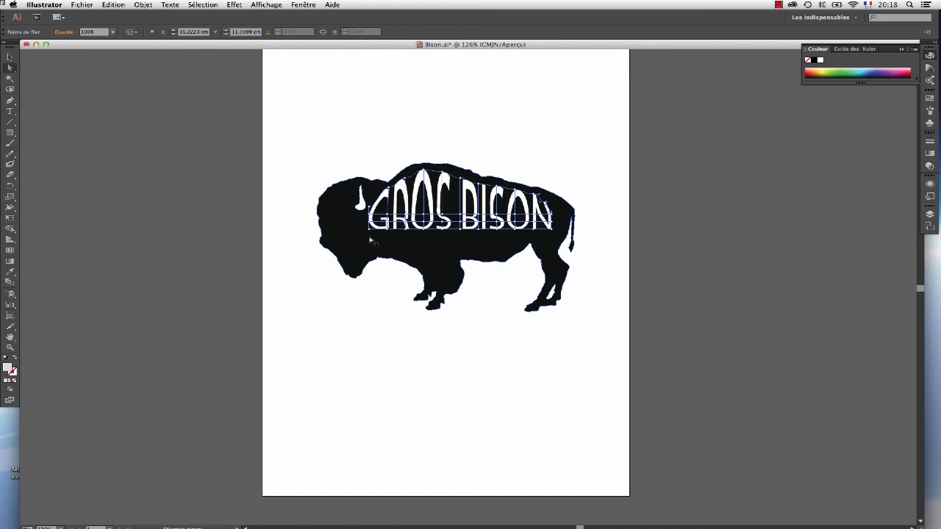
# Step: Pull down the lower envelope mesh points so the letters follow the bison's chest, front leg and belly contour
pyautogui.moveTo(369, 230); pyautogui.dragTo(370, 251)
pyautogui.moveTo(442, 230); pyautogui.dragTo(442, 278)
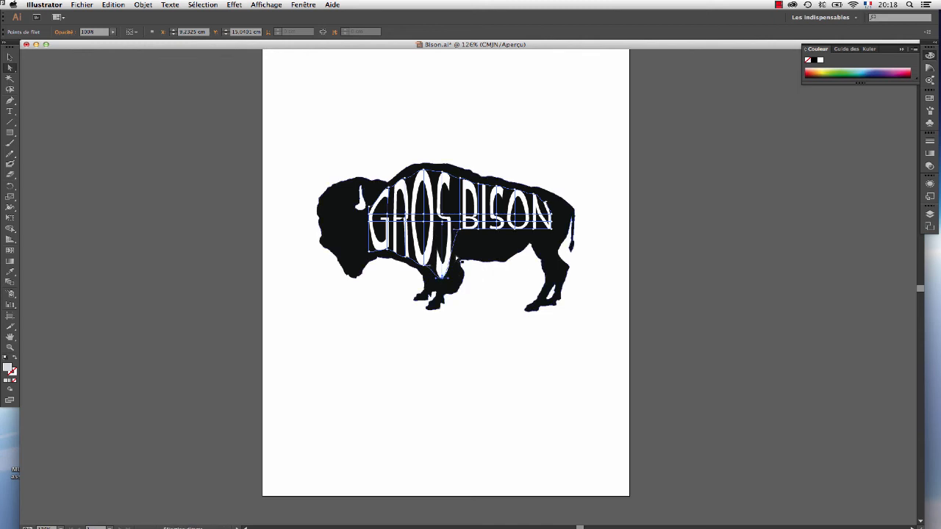
pyautogui.moveTo(461, 232); pyautogui.dragTo(516, 246)
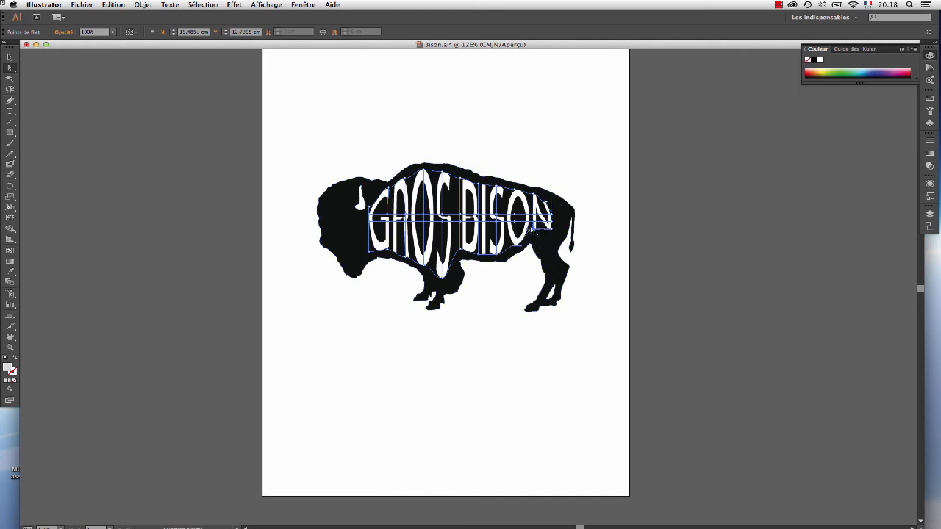
pyautogui.moveTo(534, 232); pyautogui.dragTo(551, 243)
pyautogui.click(550, 244)
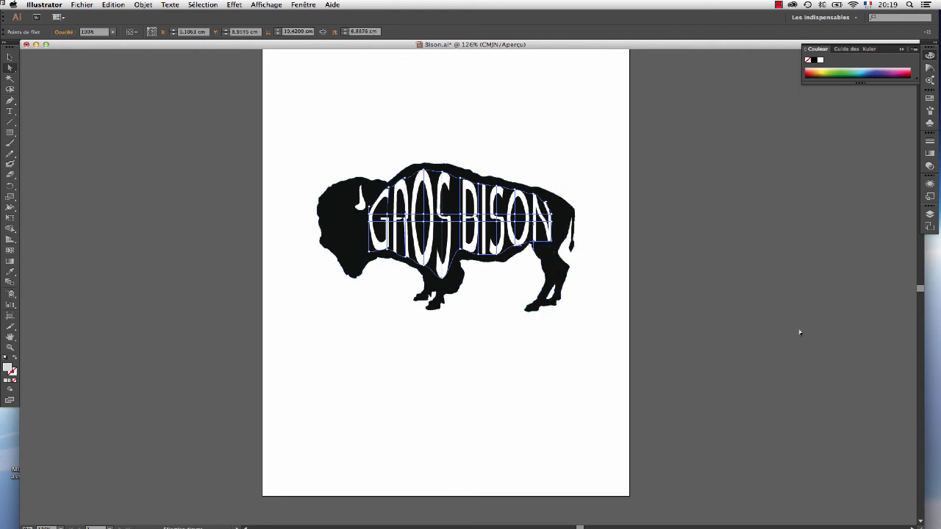
# Step: Open the contents of the distorted text's envelope for editing
pyautogui.click(10, 57)
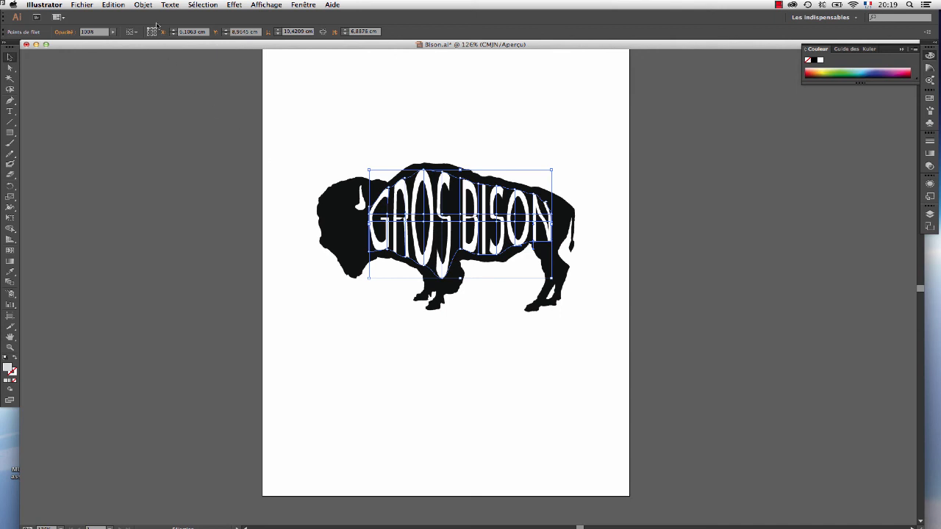
pyautogui.click(143, 5)
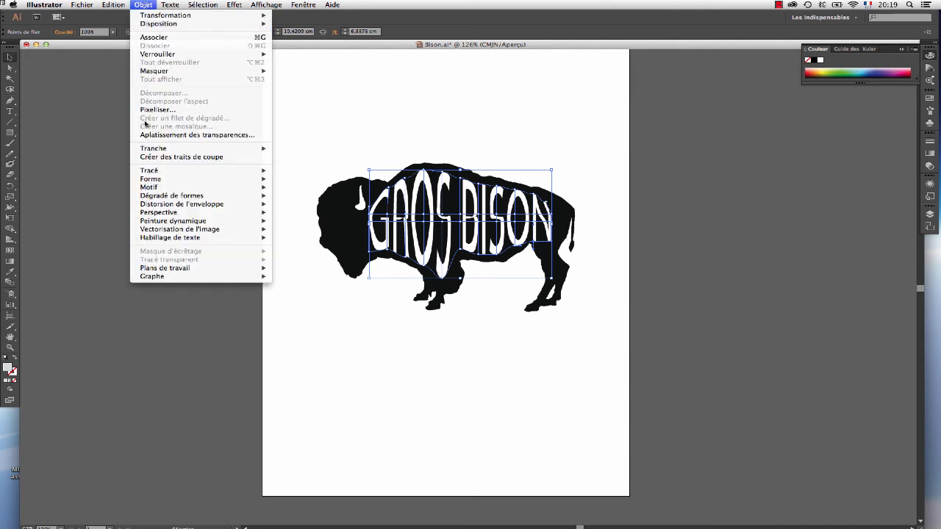
pyautogui.moveTo(181, 208)
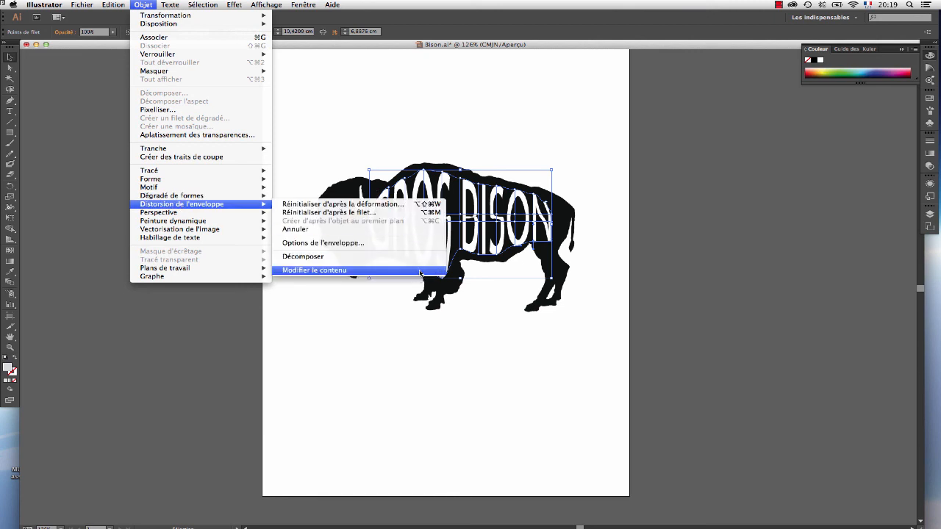
pyautogui.click(421, 271)
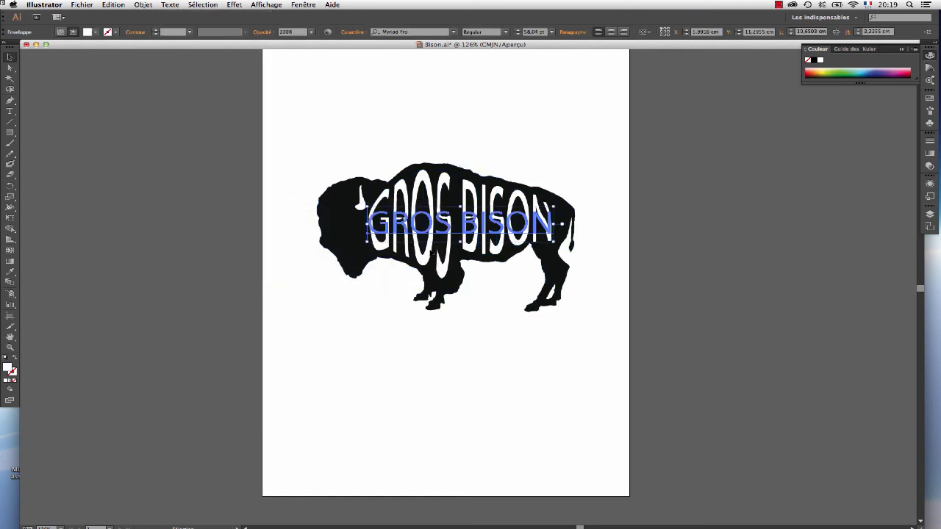
# Step: Replace the envelope's text with "PETIT BISOU" and deselect it
pyautogui.click(10, 111)
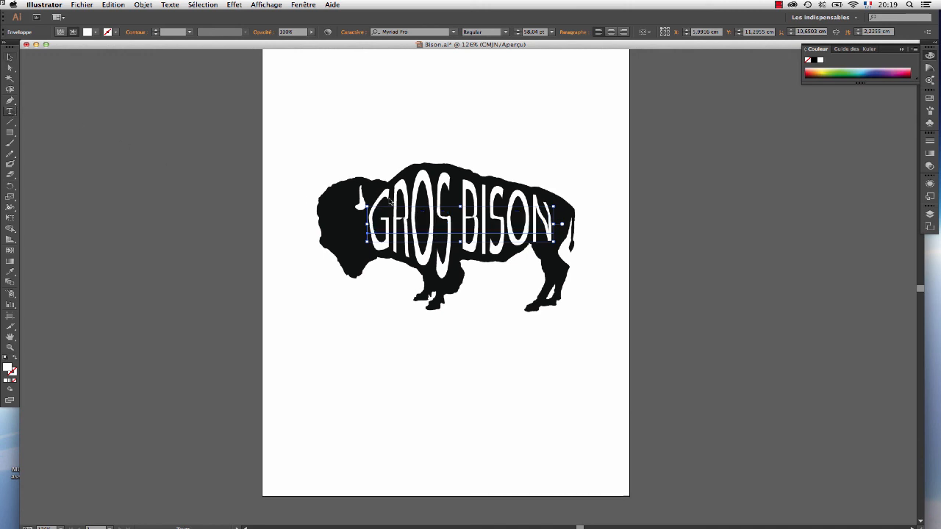
pyautogui.click(428, 220)
pyautogui.tripleClick(428, 220)
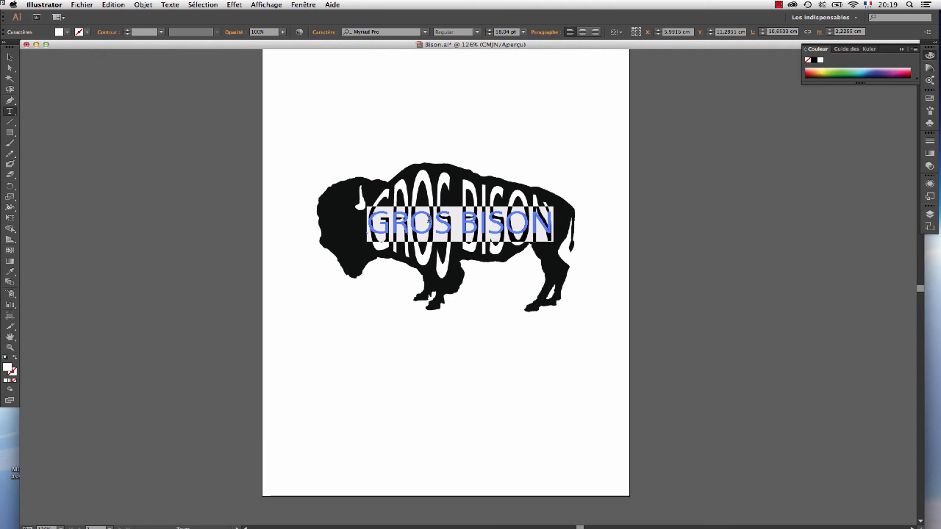
pyautogui.write('PETI')
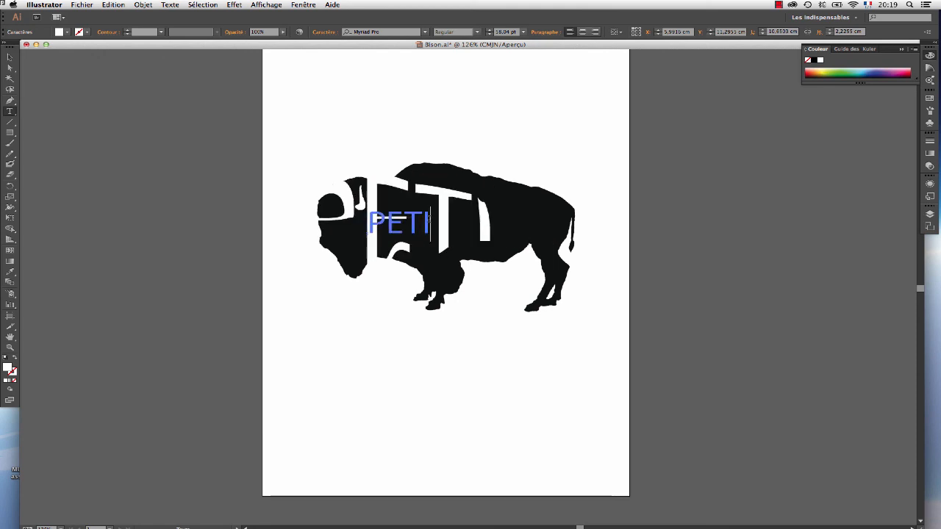
pyautogui.write('T BISOU')
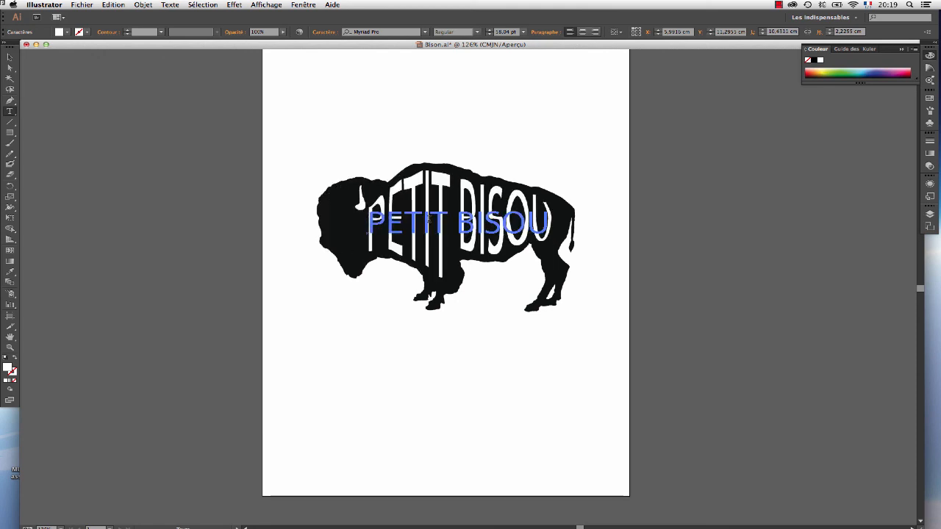
pyautogui.click(11, 57)
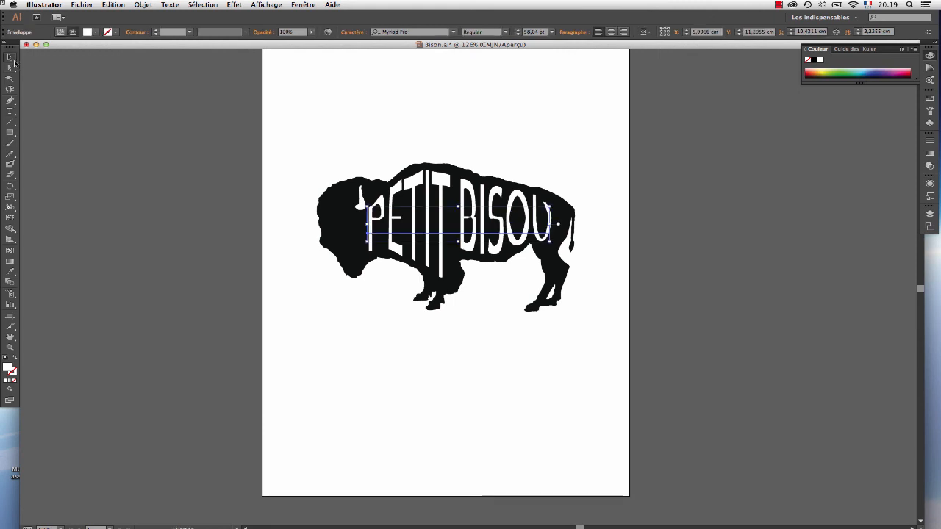
pyautogui.click(510, 344)
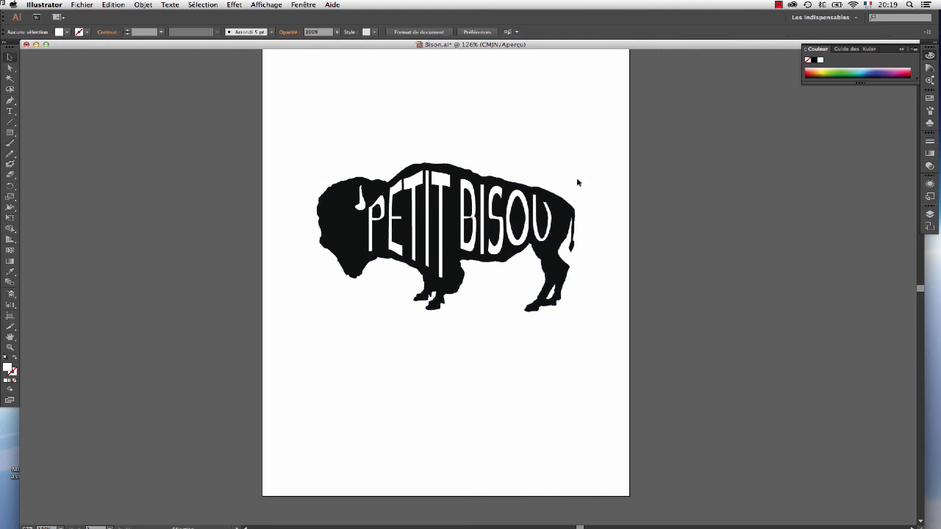